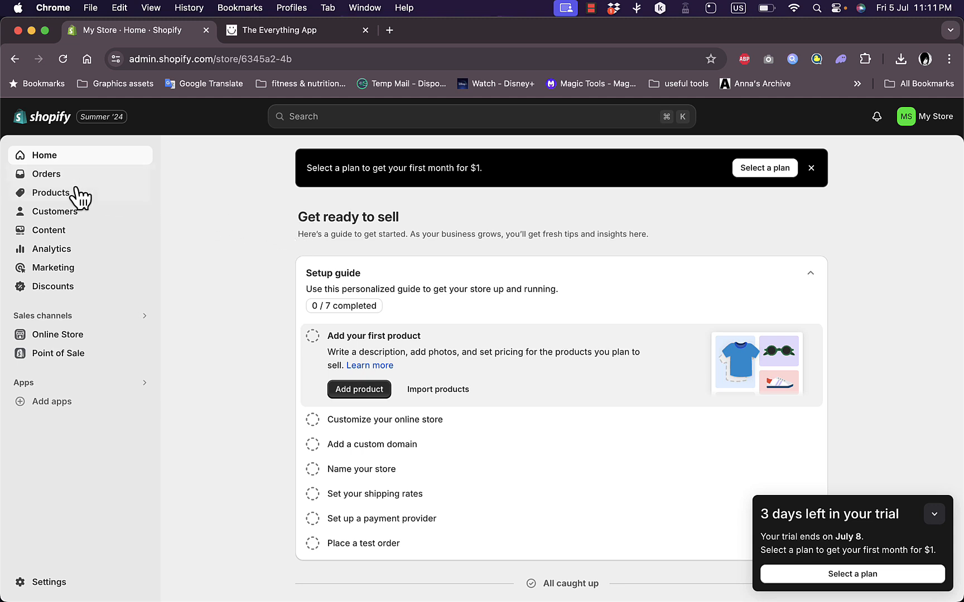
Start a new product in the store and give it the title "hoodie"
left_click(54, 195)
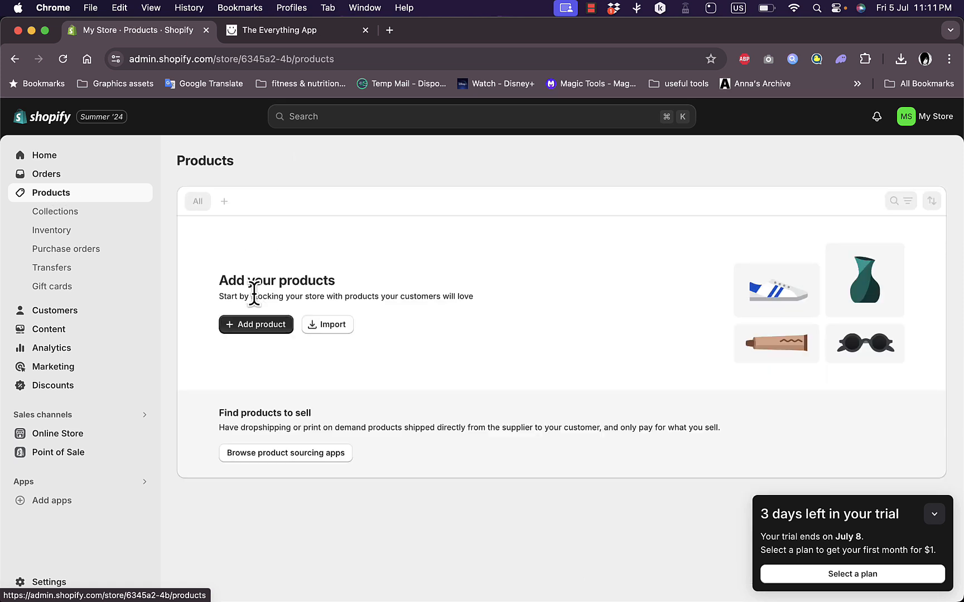
left_click(259, 326)
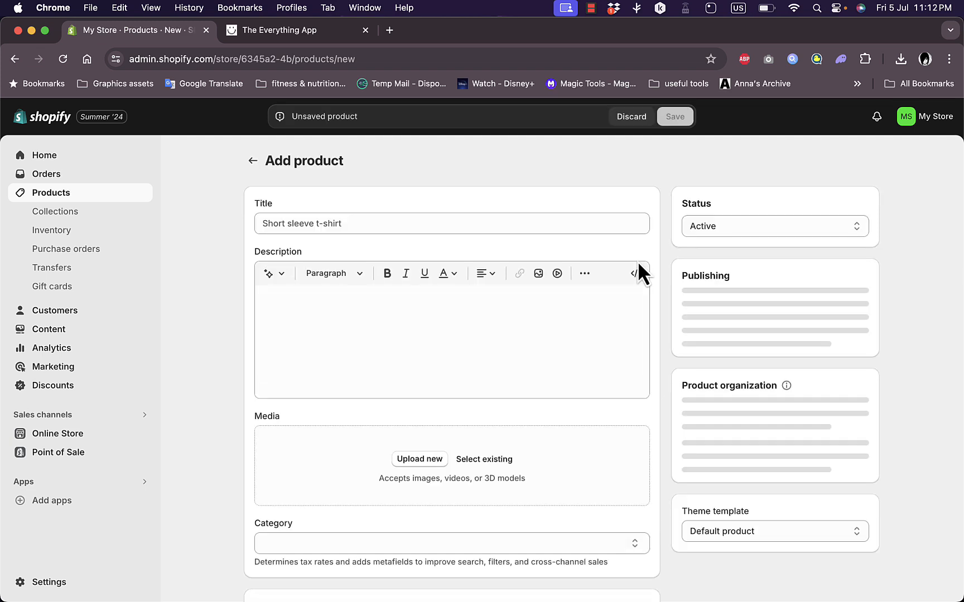
left_click(455, 223)
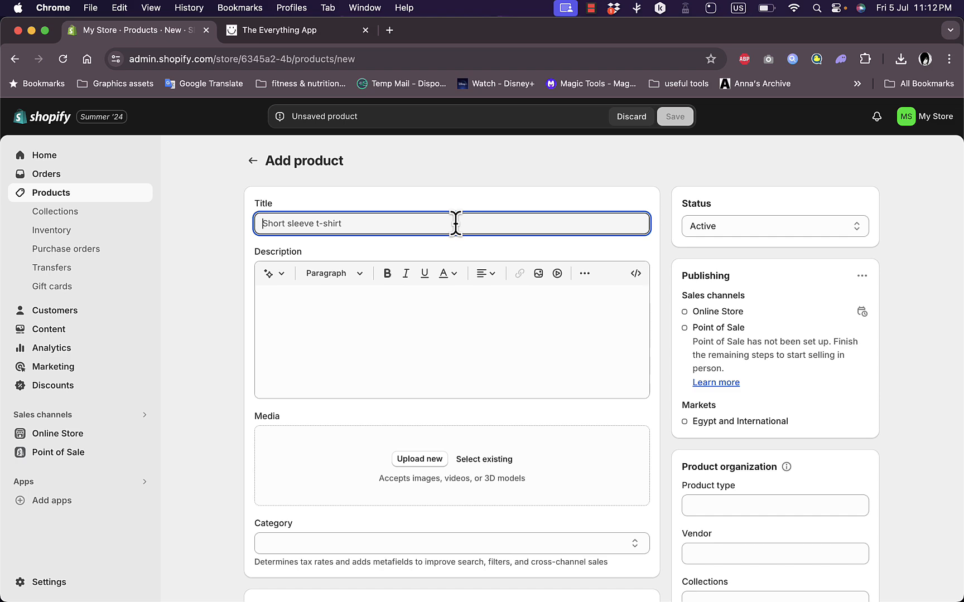
type("hoodie")
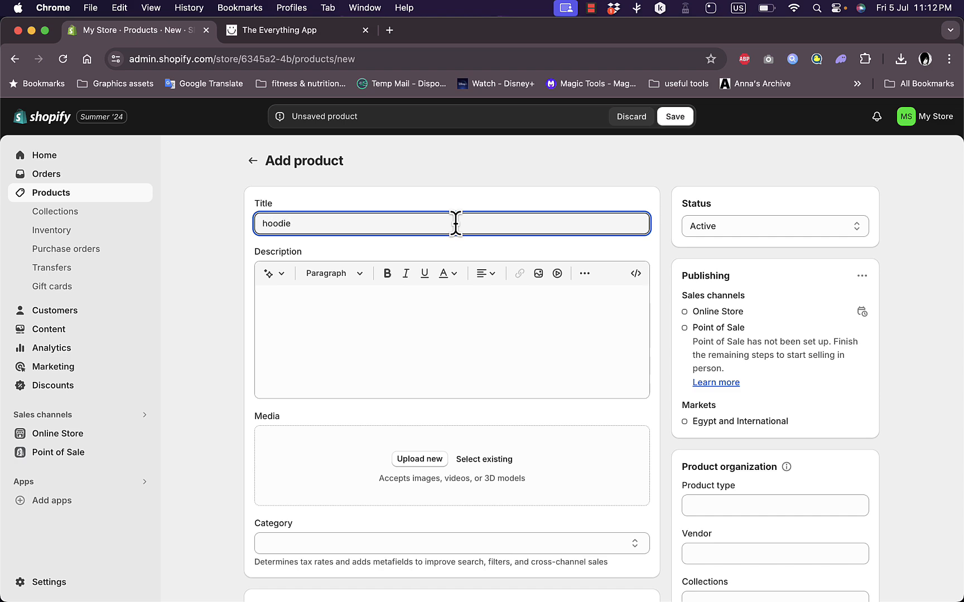
Search the web for "keywords search" in a new browser tab and open the Keyword Tool site
left_click(390, 30)
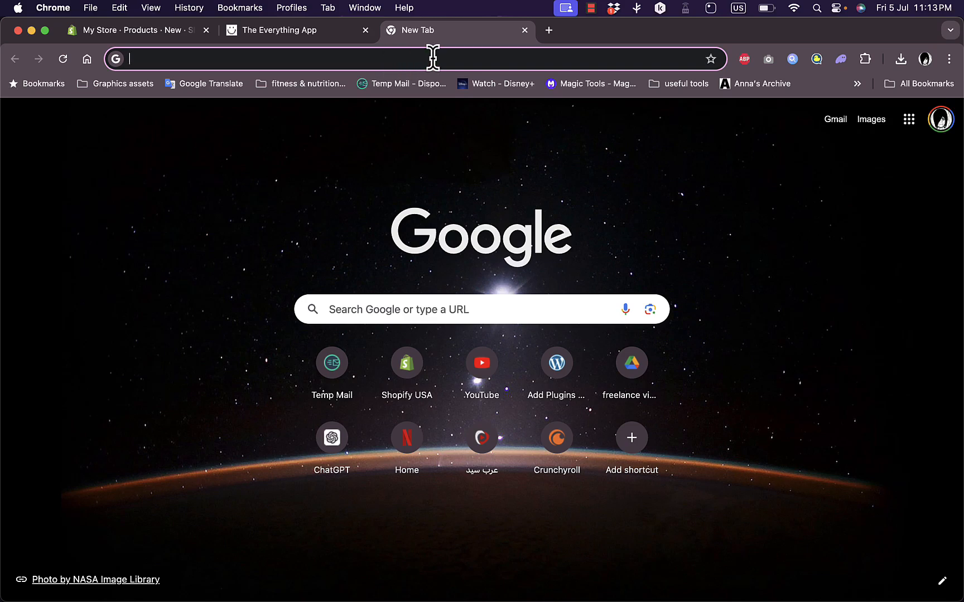
type("ke")
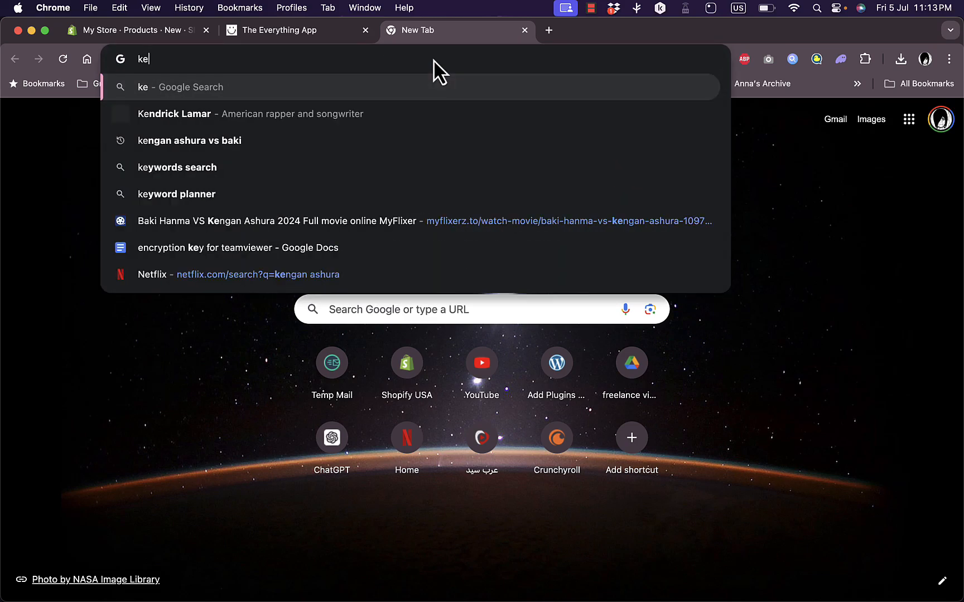
type("ywords sear")
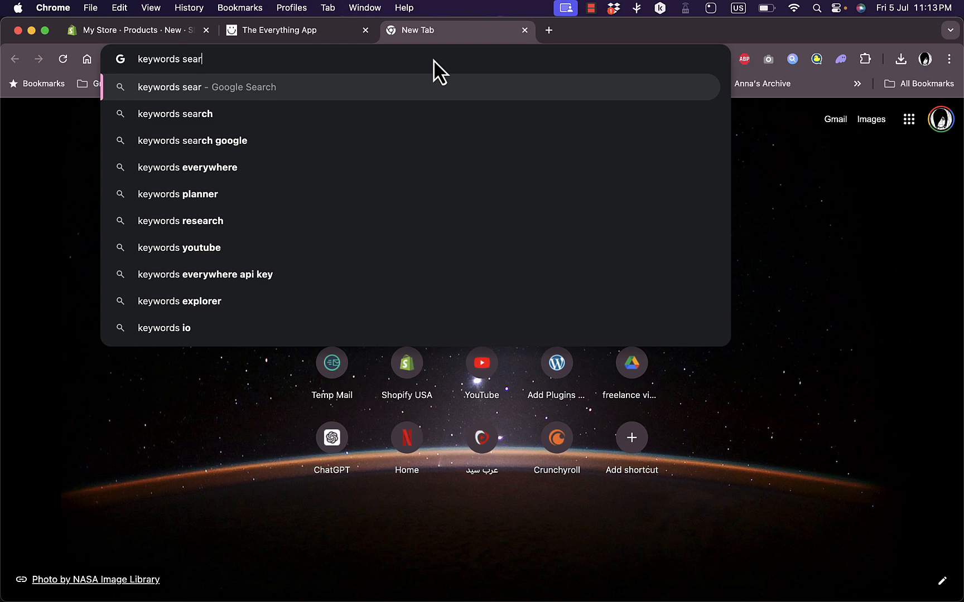
type("ch")
key("Return")
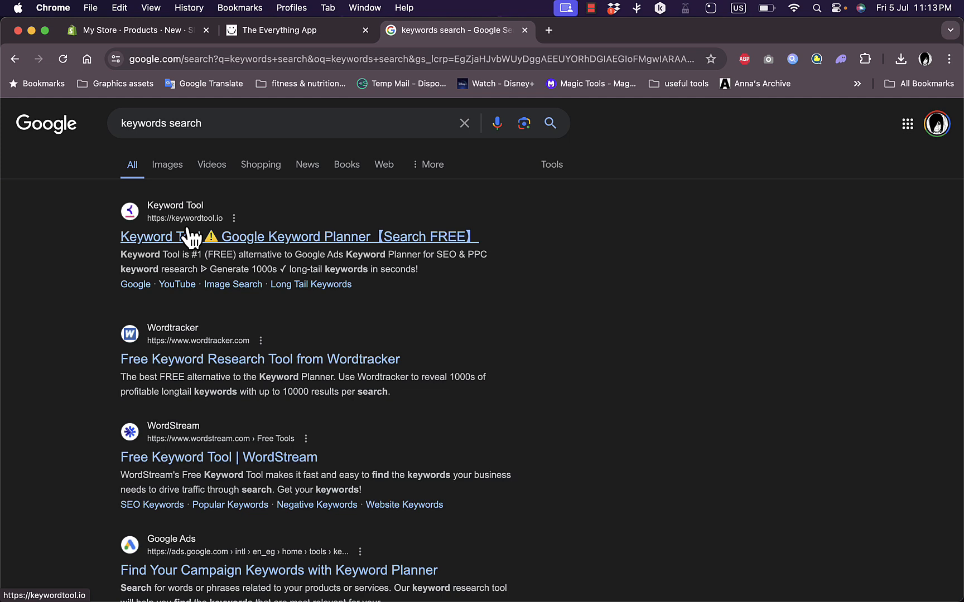
left_click(259, 242)
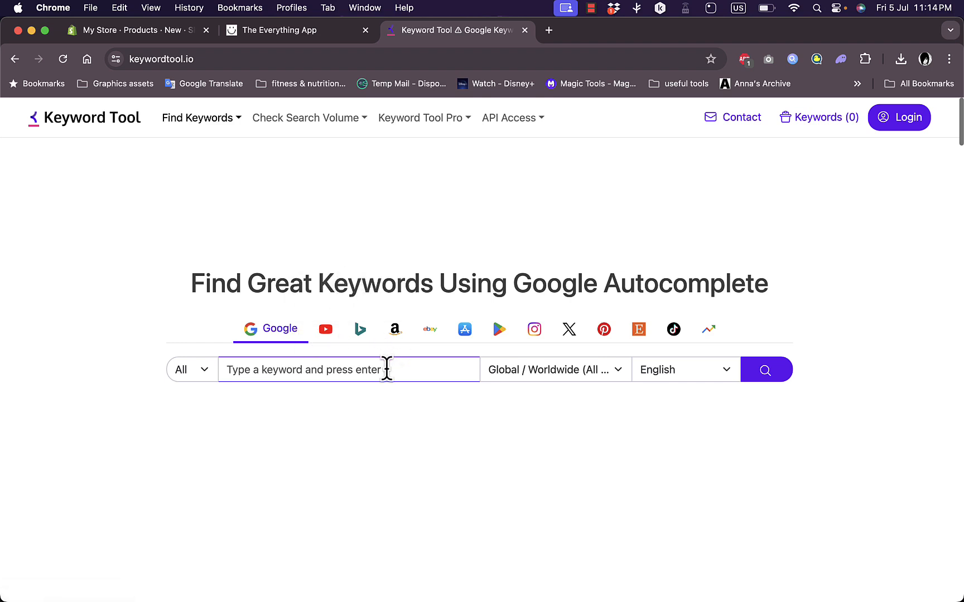
Look up Google keyword suggestions for "hoodie" and review their search volume, trend and competition
type("h")
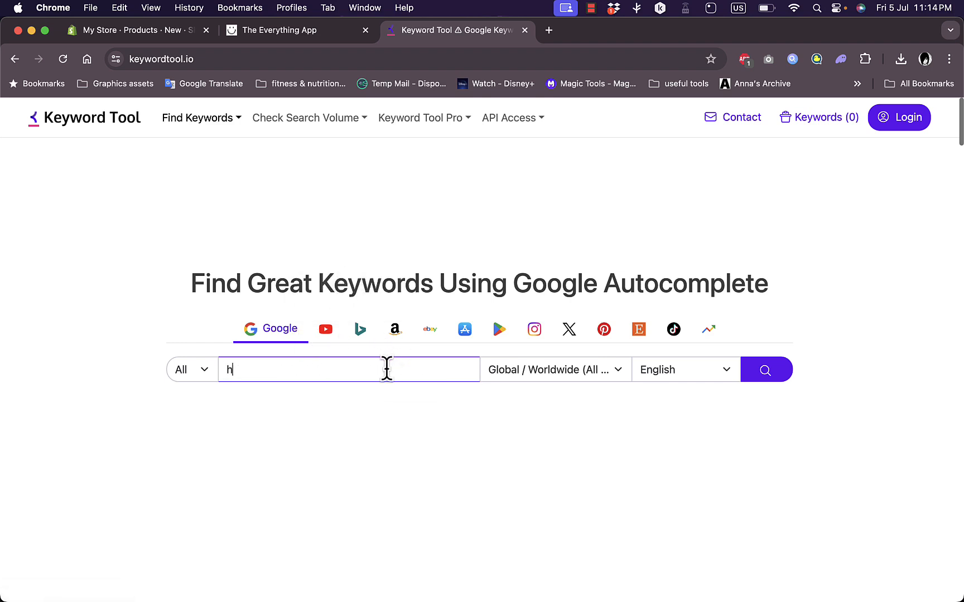
type("oodie")
key("Return")
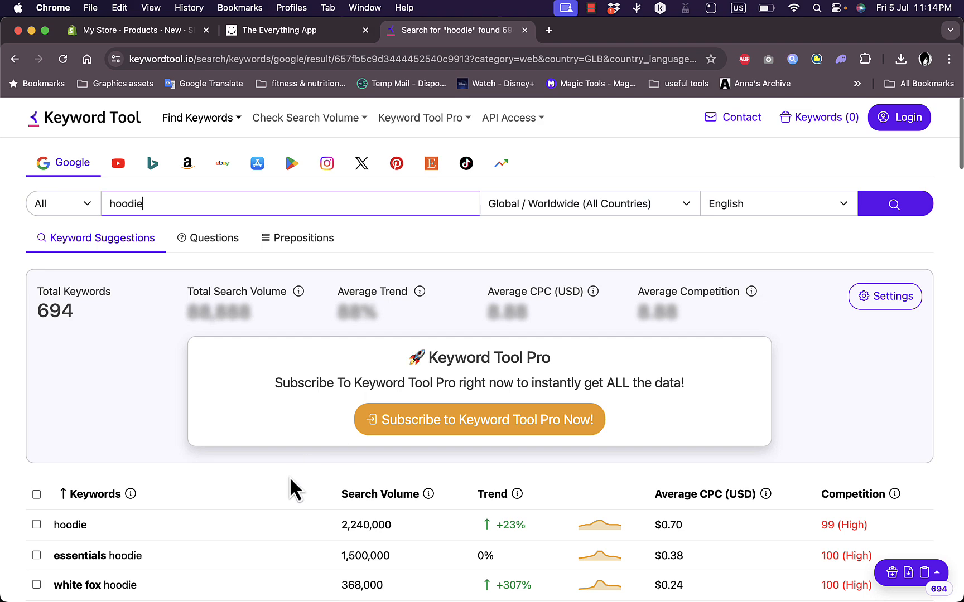
scroll(289, 477, "down", 5)
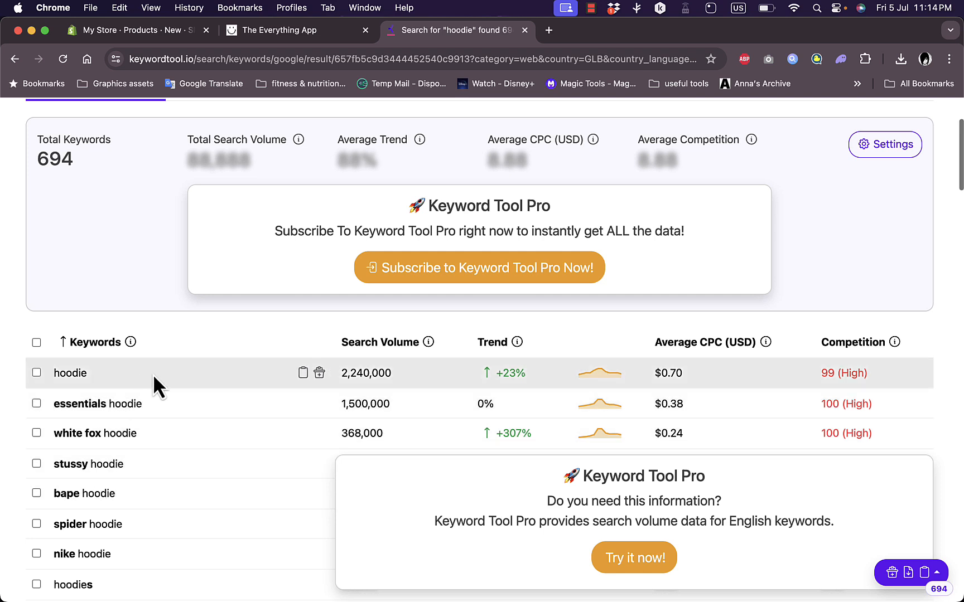
scroll(152, 379, "down", 3)
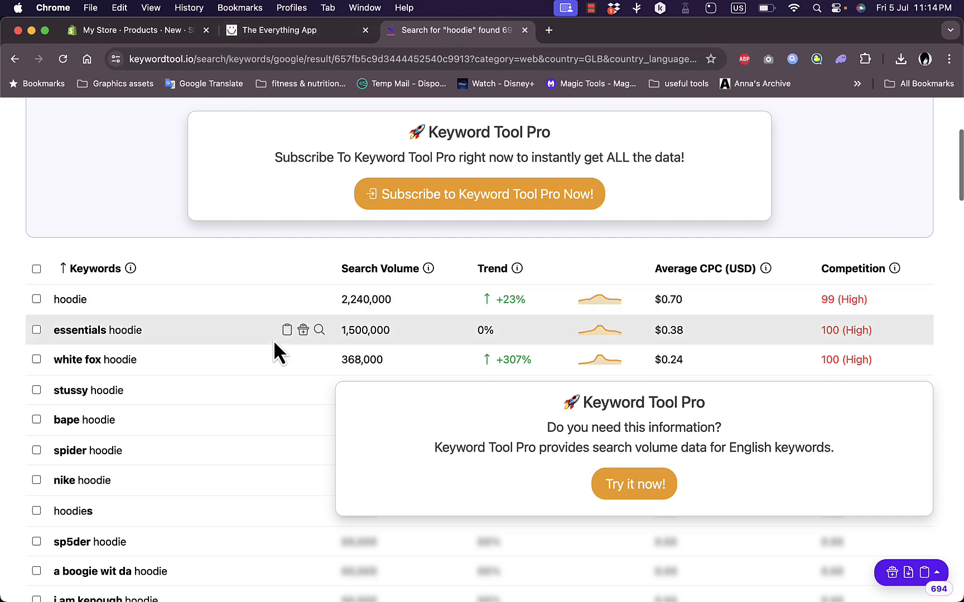
scroll(273, 339, "up", 5)
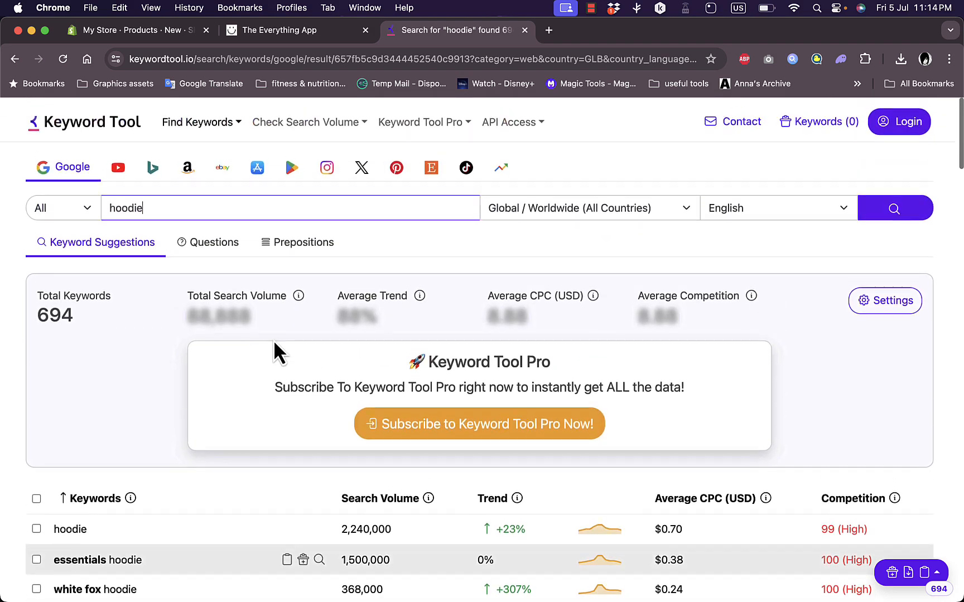
Look up keyword suggestions for "clothing" instead and review the resulting keyword list with its search volumes and trends
left_click(168, 202)
key("super+a")
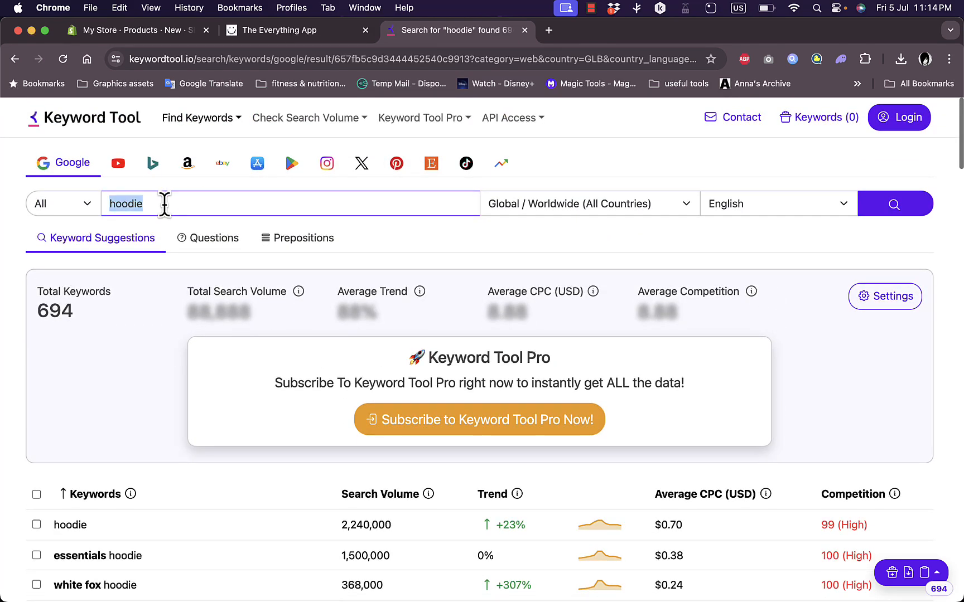
type("clothing")
key("Return")
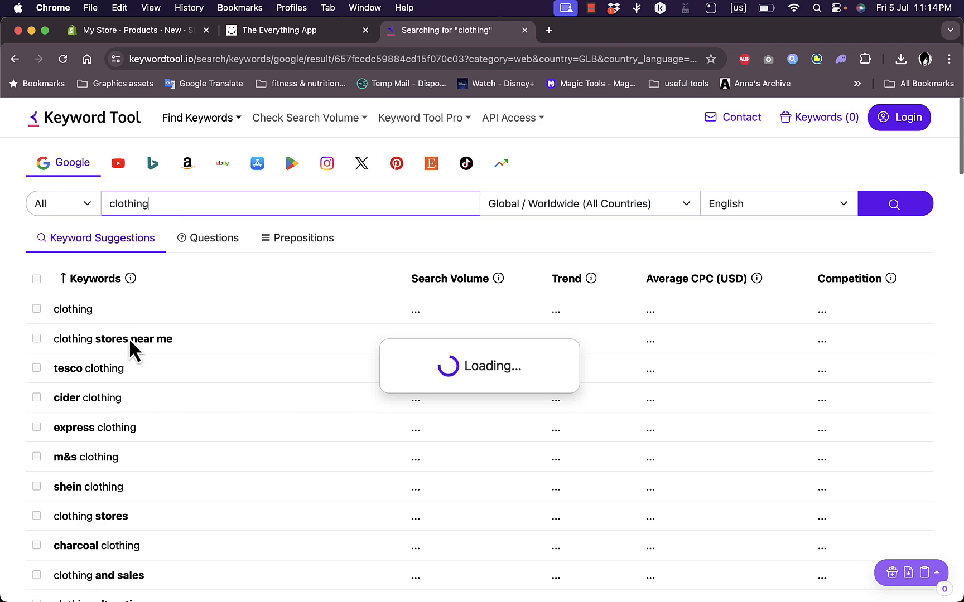
scroll(136, 446, "down", 3)
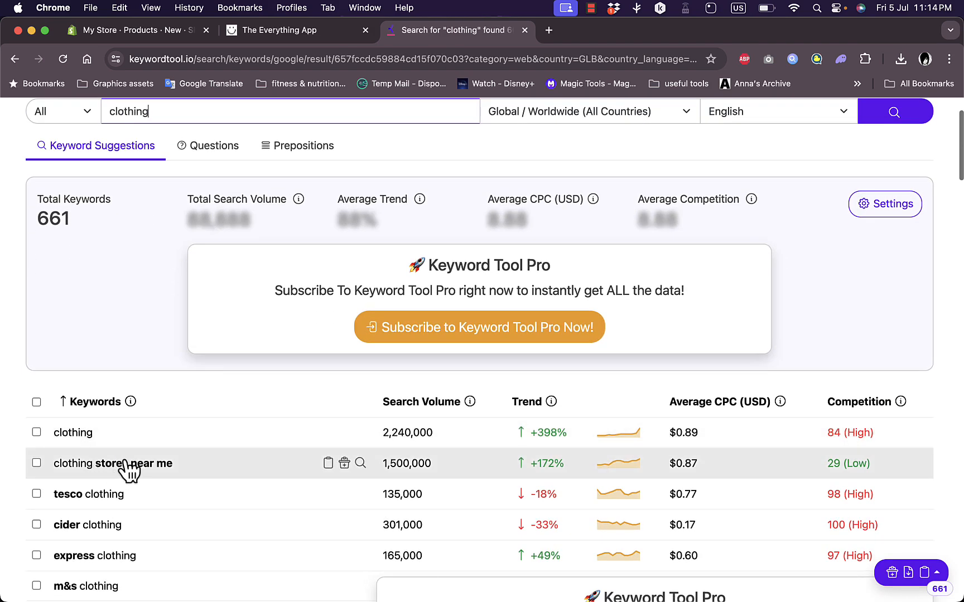
scroll(155, 548, "down", 10)
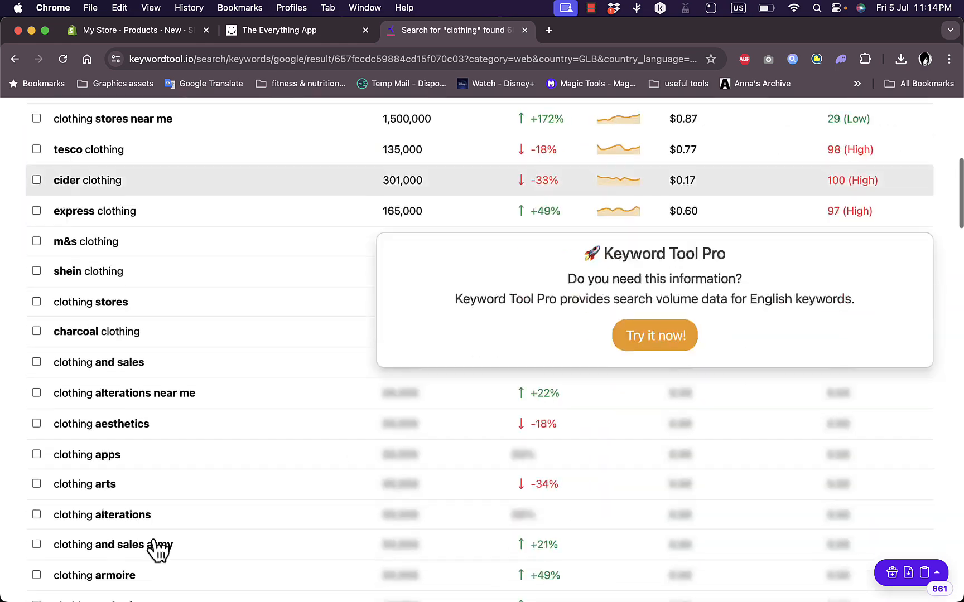
scroll(157, 538, "up", 13)
scroll(159, 531, "down", 1)
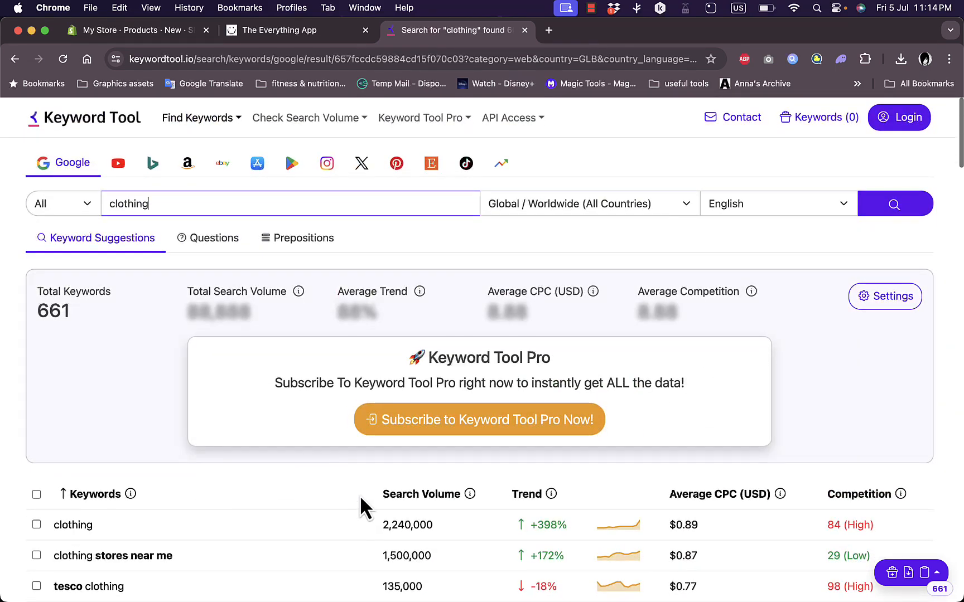
scroll(334, 522, "down", 5)
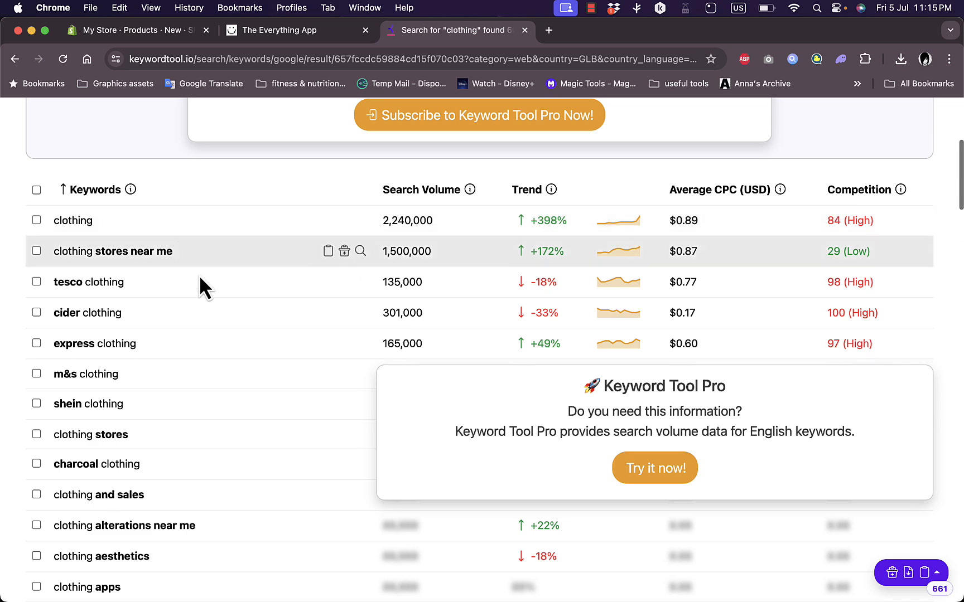
Return to the unsaved Shopify product and examine its title, description, media, pricing, inventory, shipping, variants and search engine listing sections
left_click(146, 37)
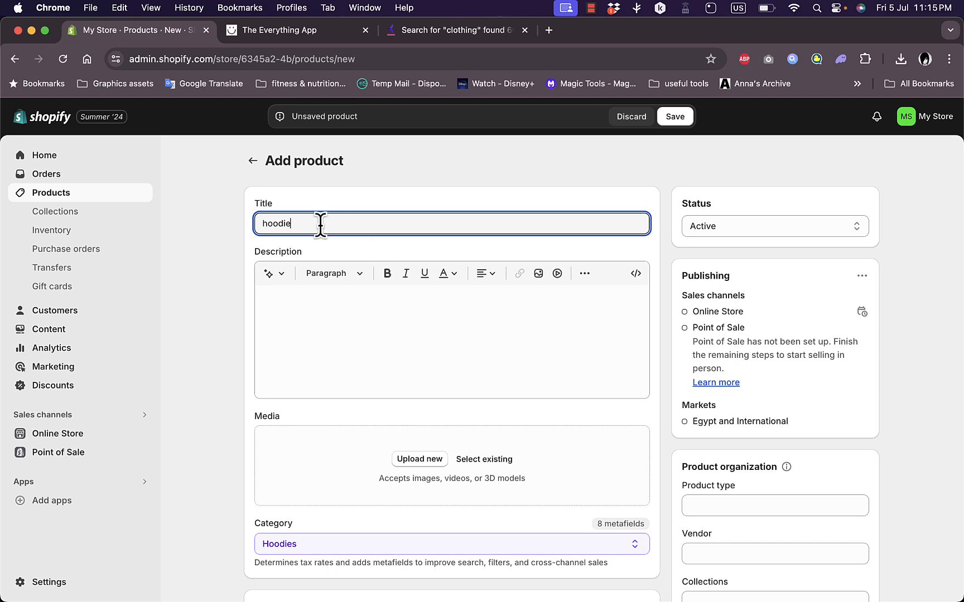
left_click(371, 317)
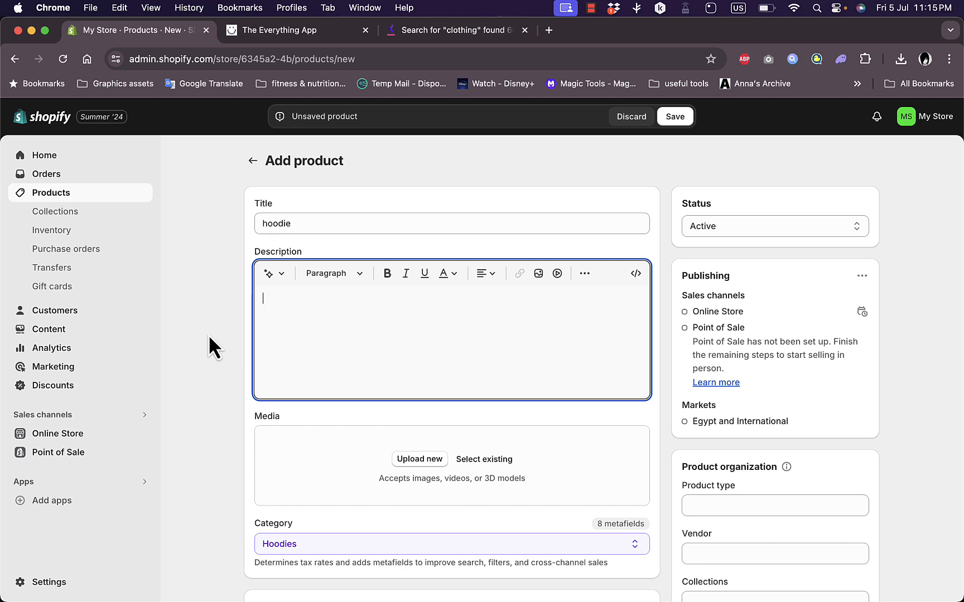
left_click(321, 223)
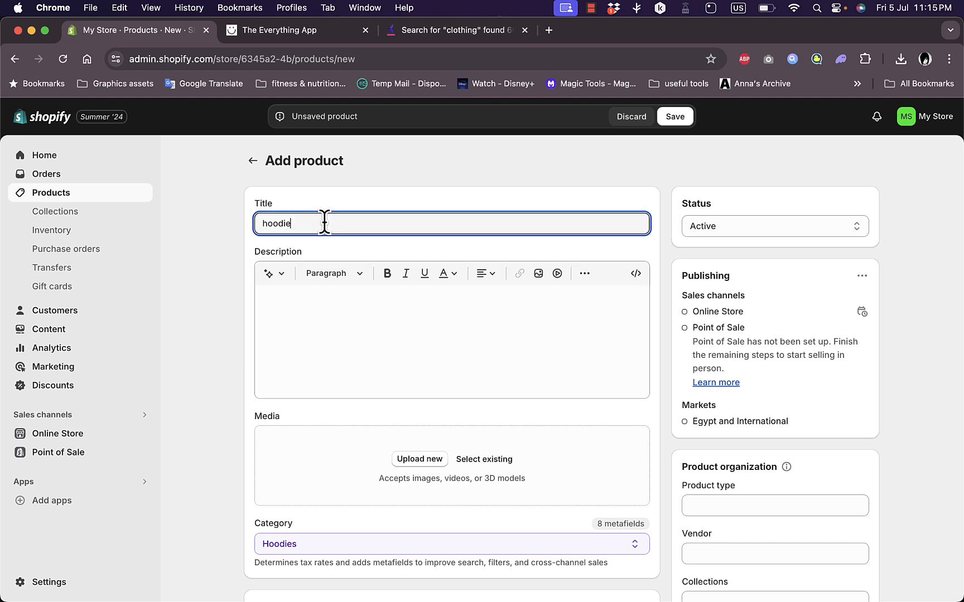
left_click(316, 329)
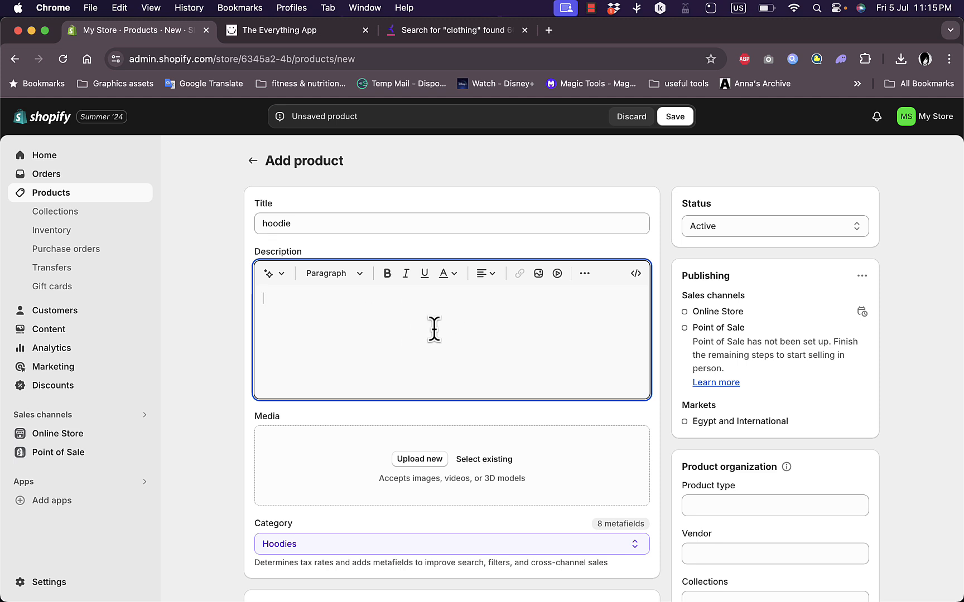
scroll(362, 449, "down", 3)
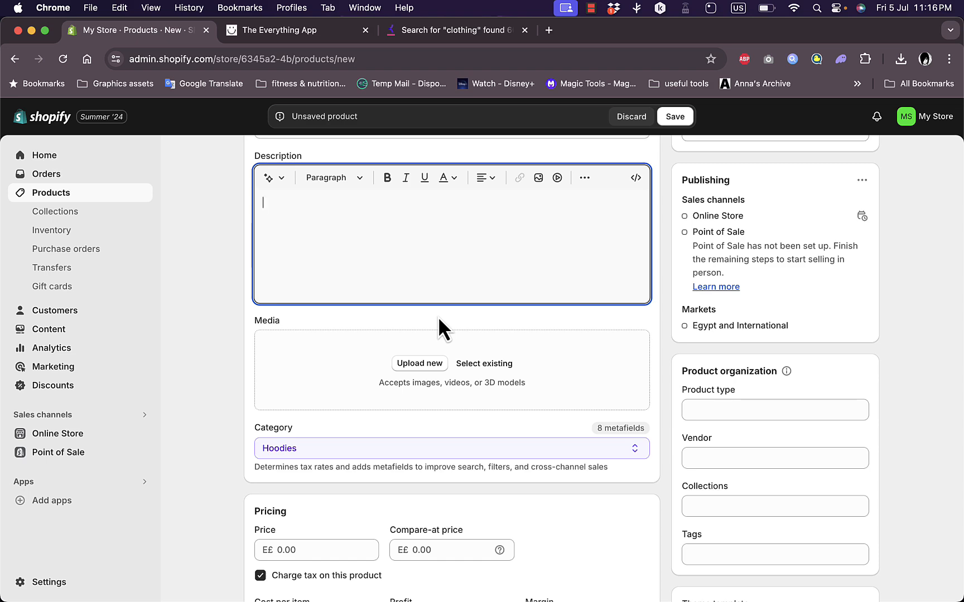
scroll(437, 316, "down", 5)
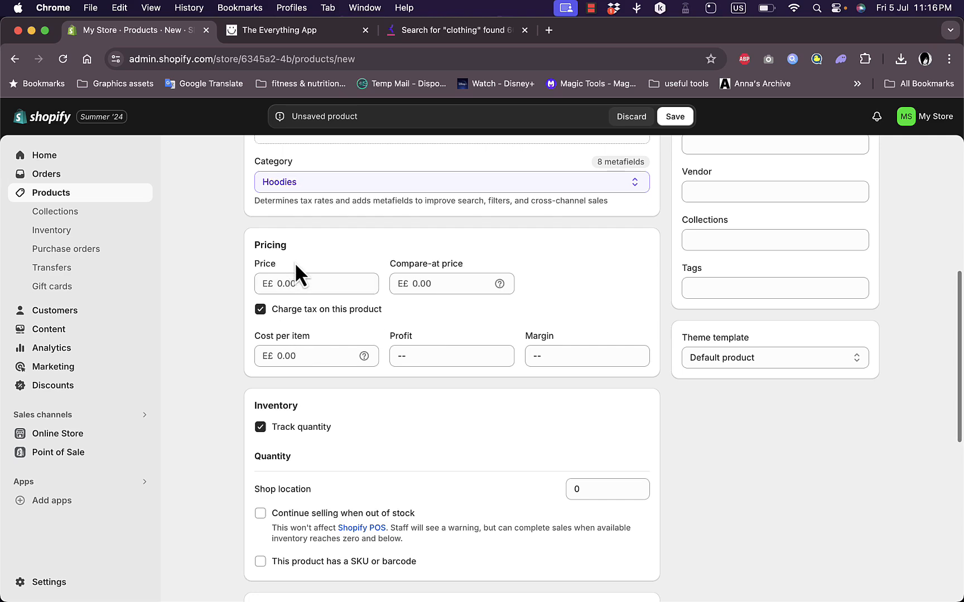
scroll(474, 408, "down", 8)
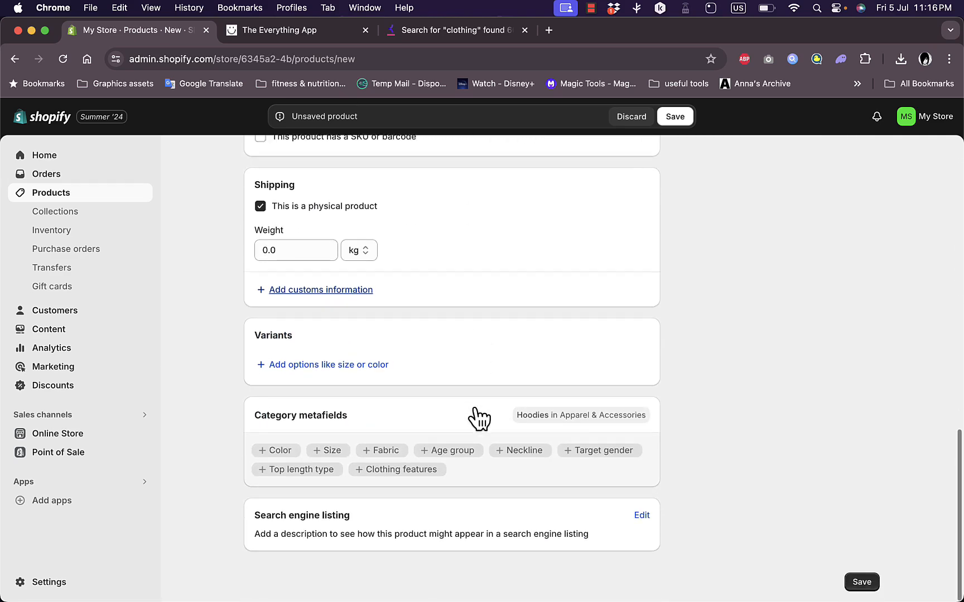
scroll(474, 413, "up", 13)
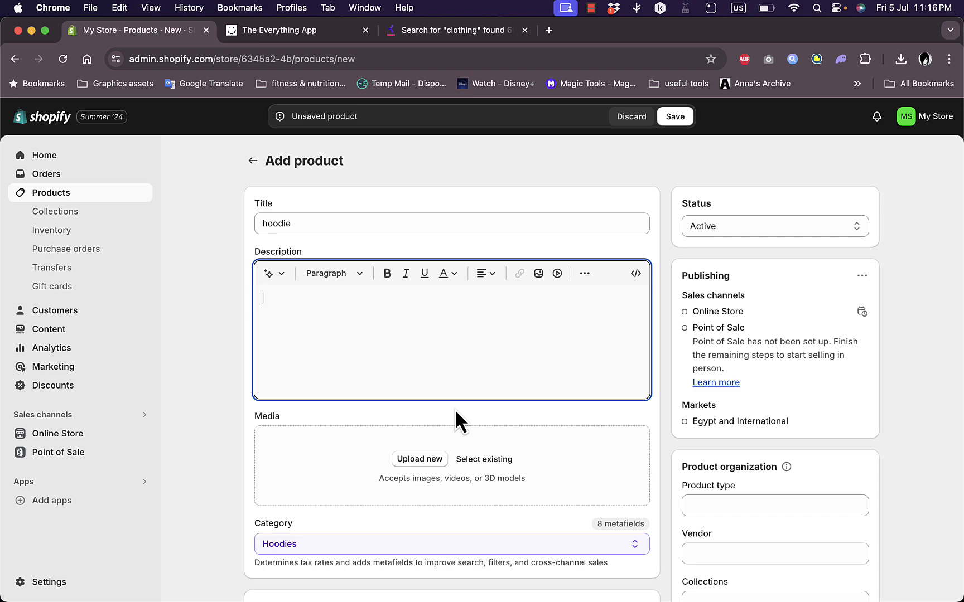
scroll(450, 415, "down", 10)
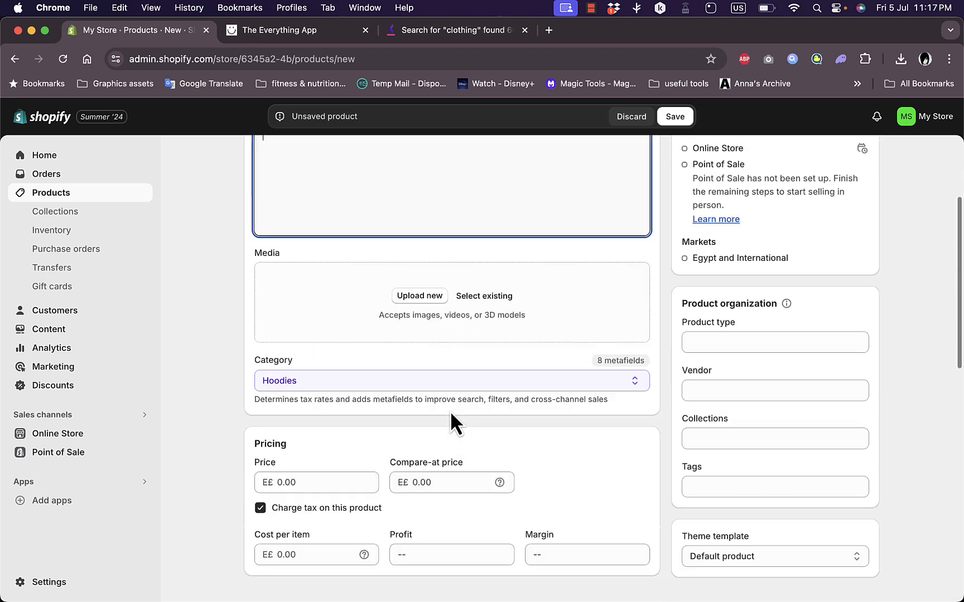
scroll(450, 411, "up", 10)
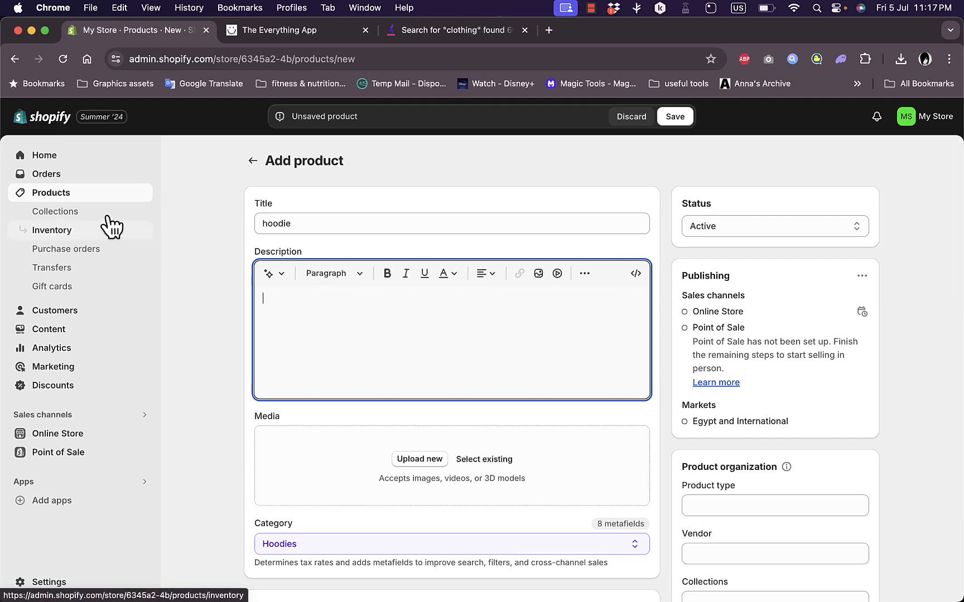
Leave the product form and discard the unsaved hoodie product
left_click(43, 160)
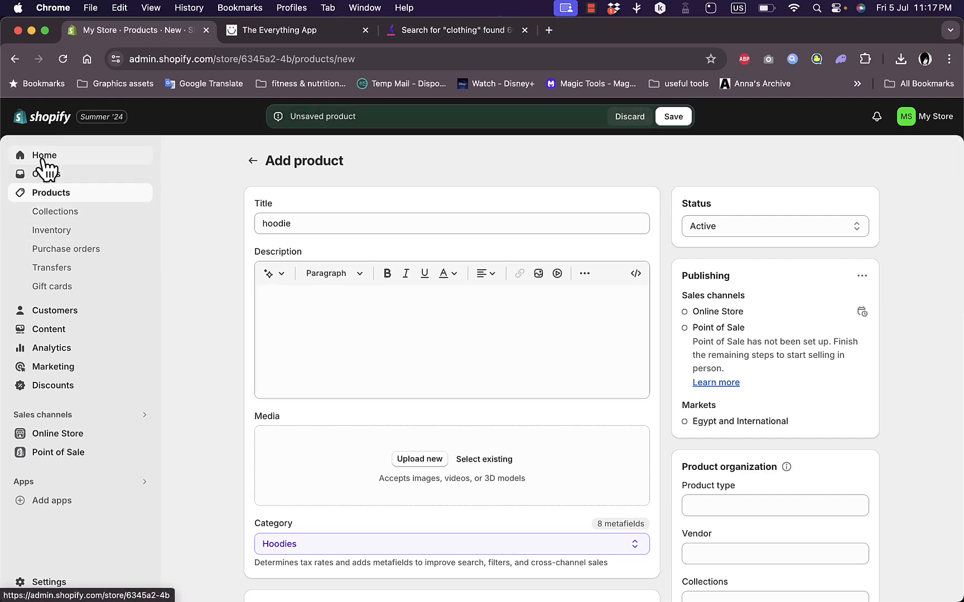
left_click(629, 120)
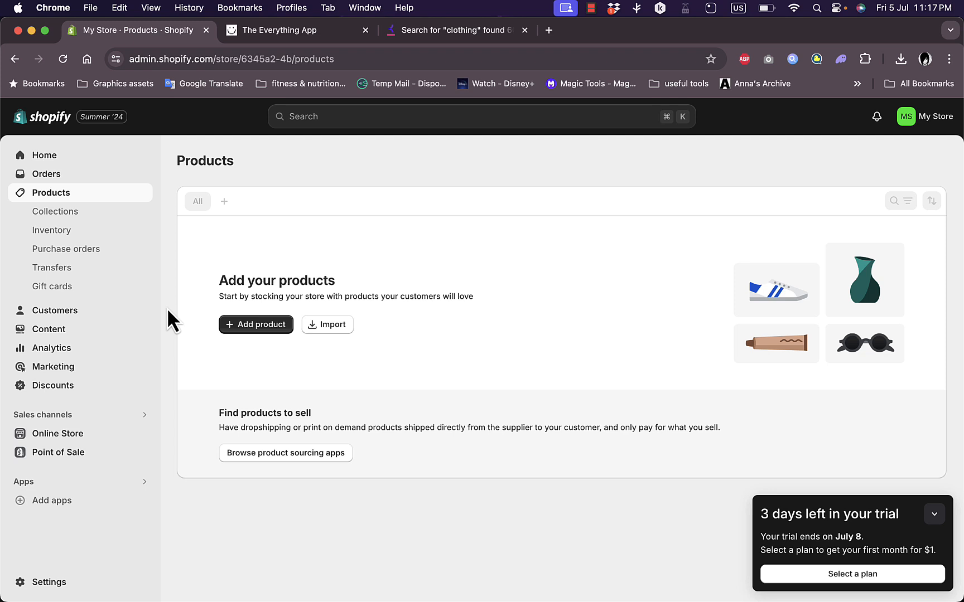
Open the online store's themes and look through the popular free themes
left_click(63, 434)
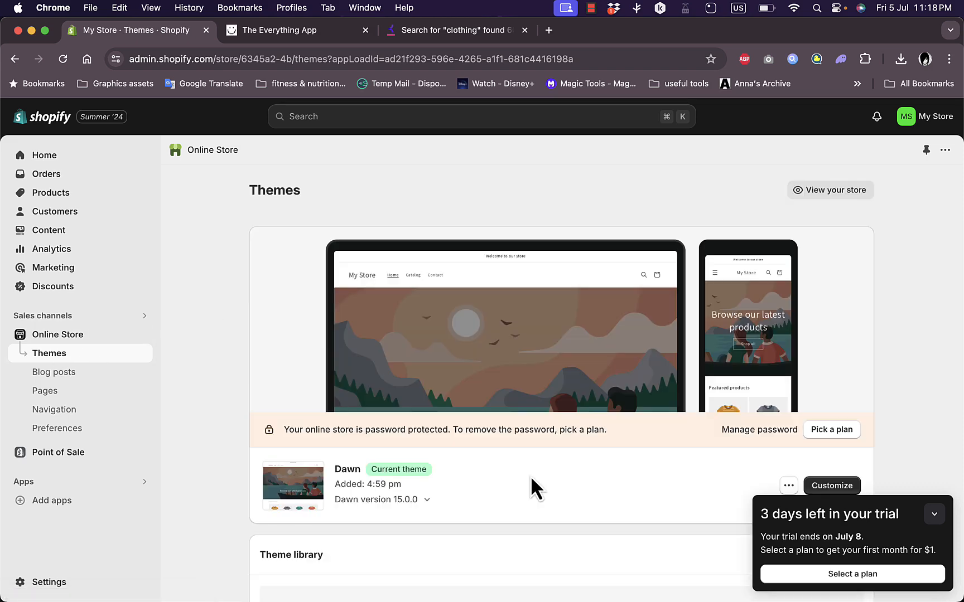
scroll(530, 479, "down", 8)
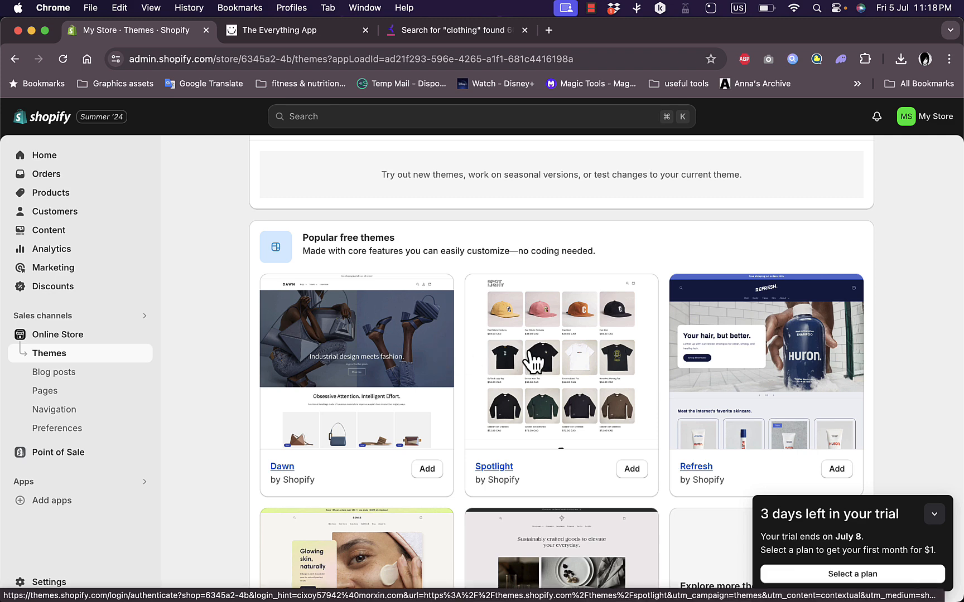
scroll(533, 360, "down", 5)
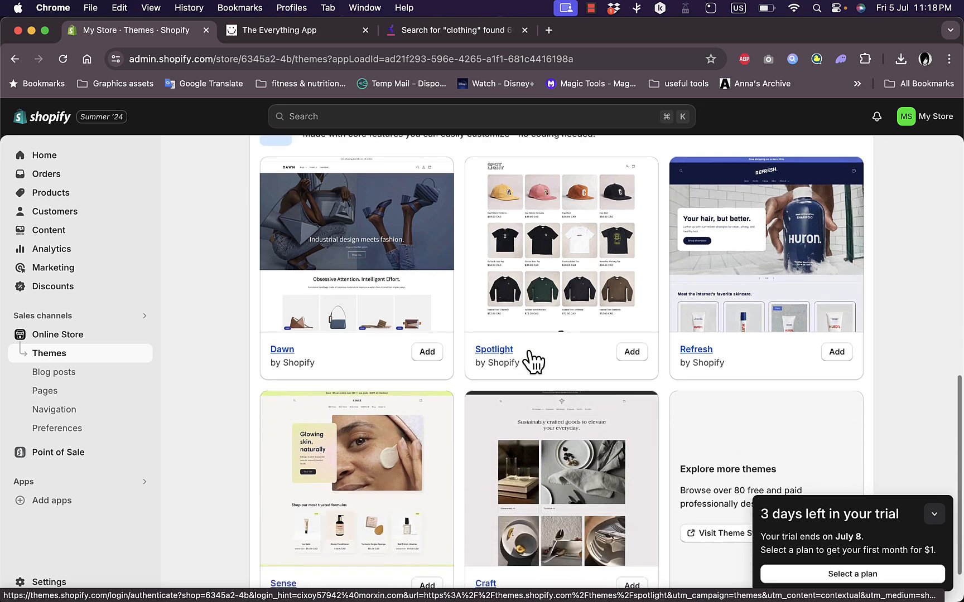
Examine the themes page, comparing the popular free themes with the current Dawn theme and the theme library section
scroll(533, 360, "up", 5)
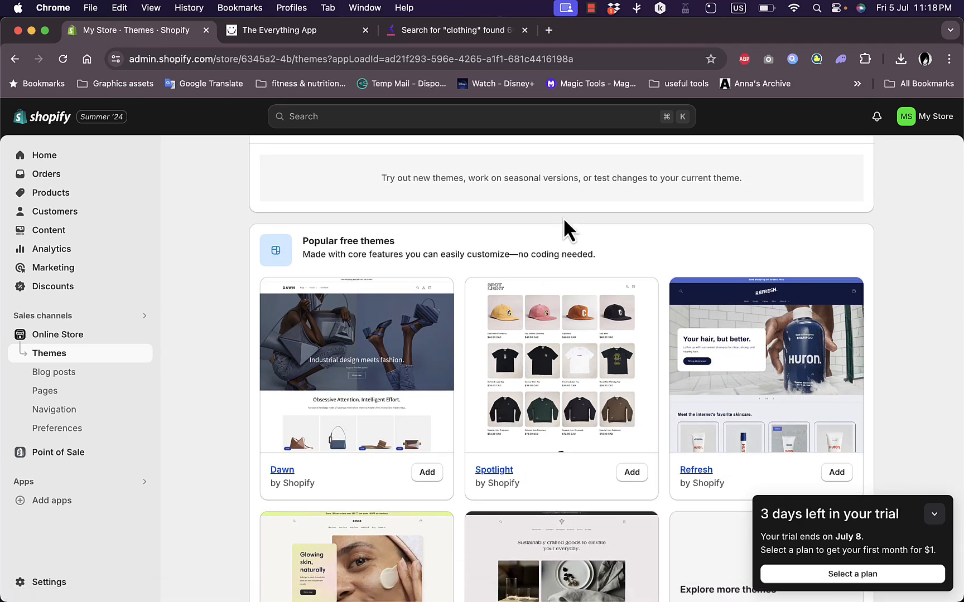
scroll(660, 326, "down", 5)
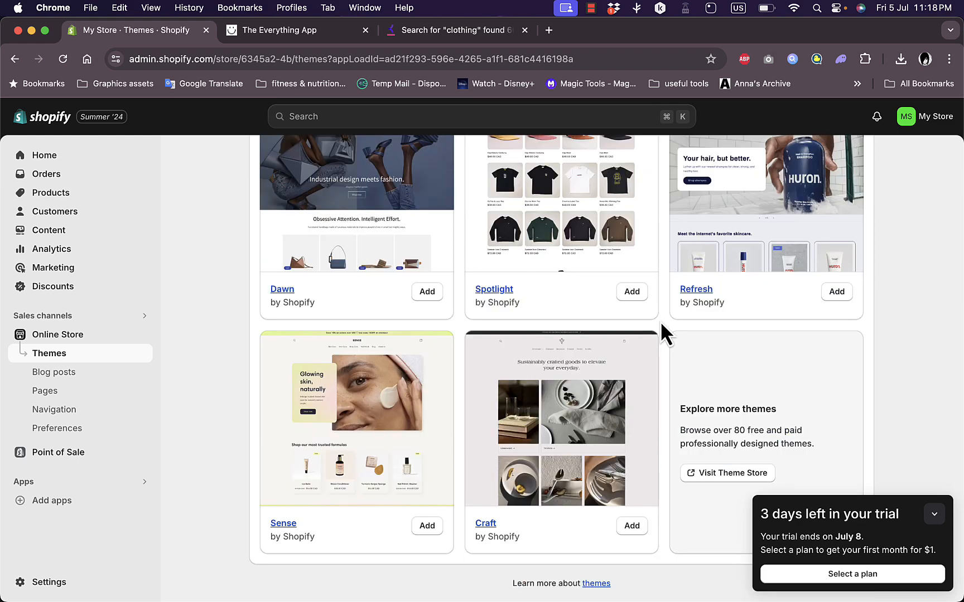
scroll(661, 325, "up", 8)
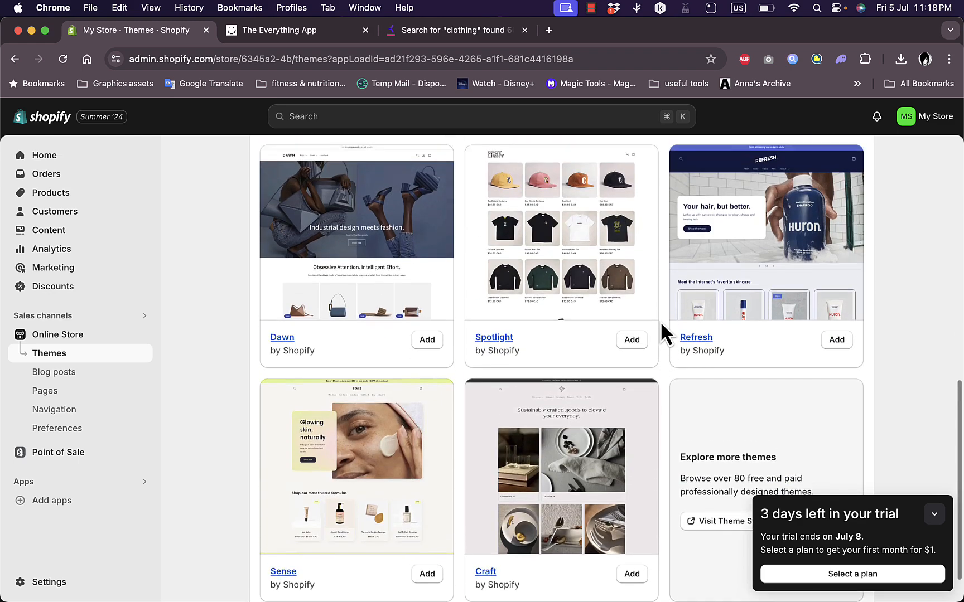
scroll(660, 321, "up", 8)
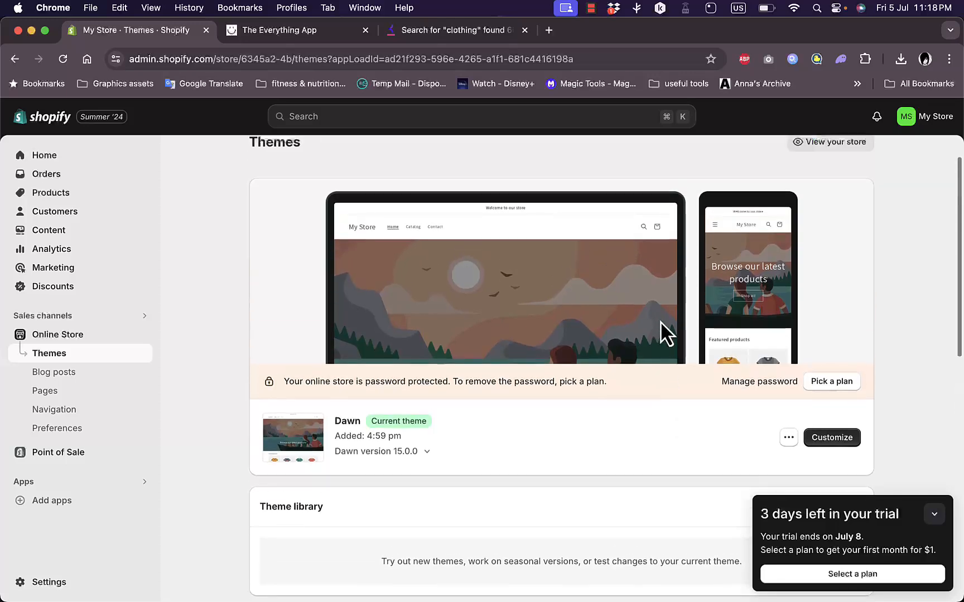
scroll(570, 481, "down", 2)
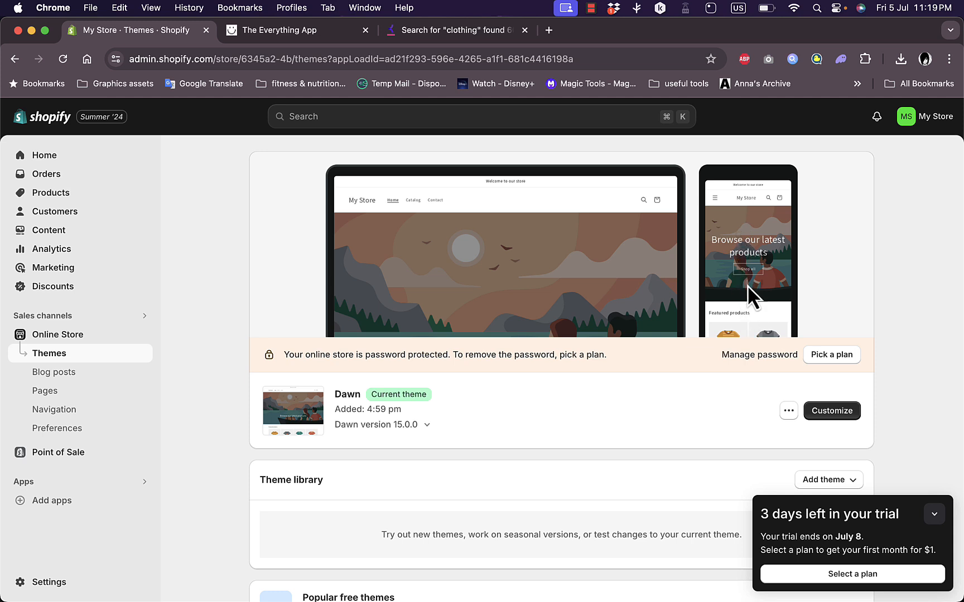
scroll(745, 301, "down", 3)
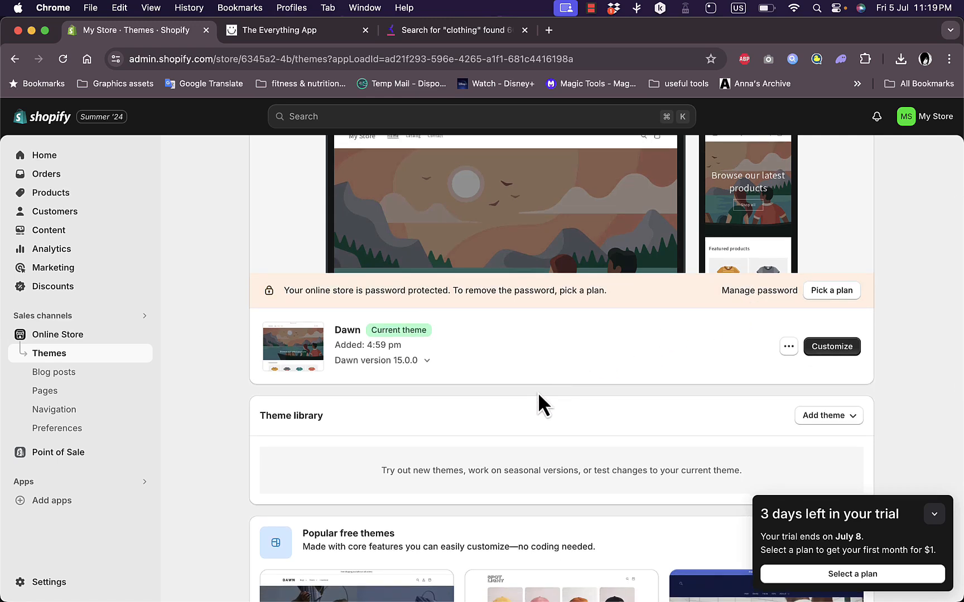
scroll(519, 479, "up", 5)
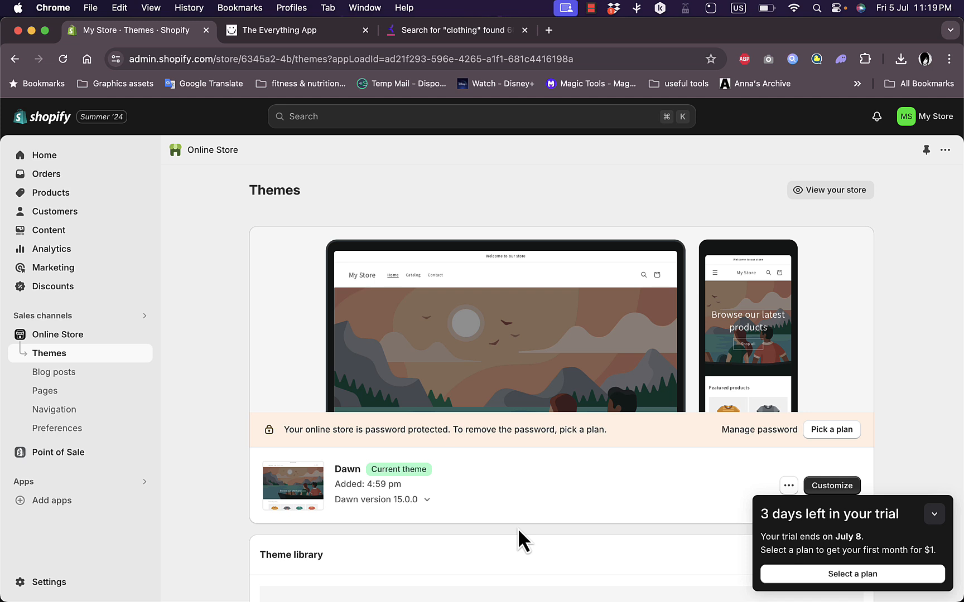
scroll(569, 528, "down", 4)
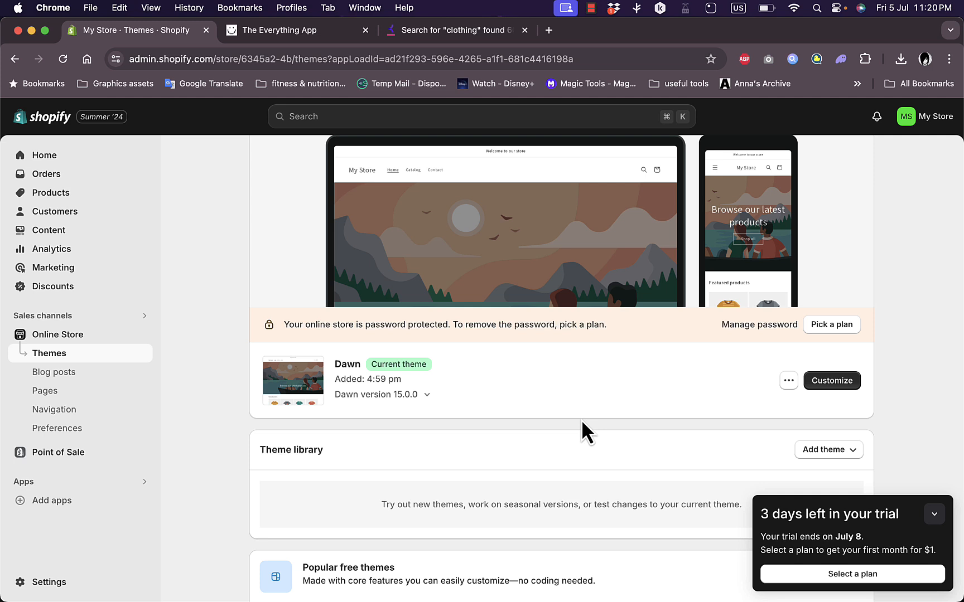
scroll(581, 419, "up", 4)
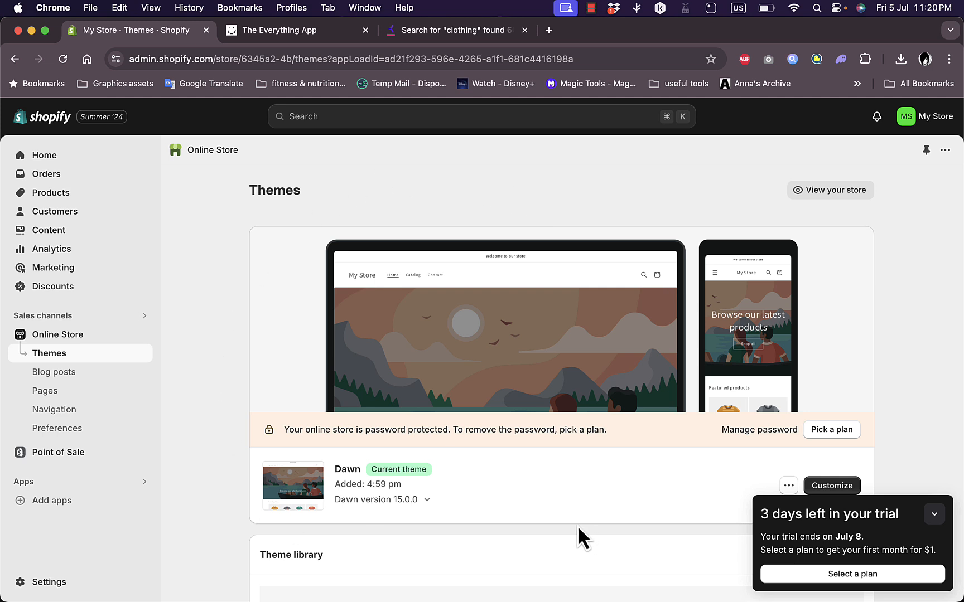
scroll(577, 525, "down", 3)
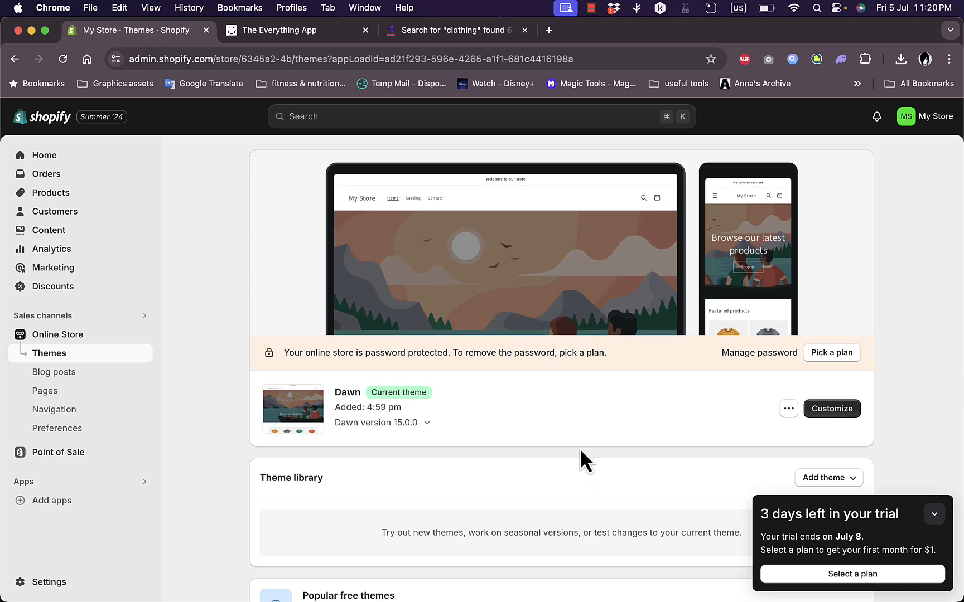
scroll(580, 450, "up", 3)
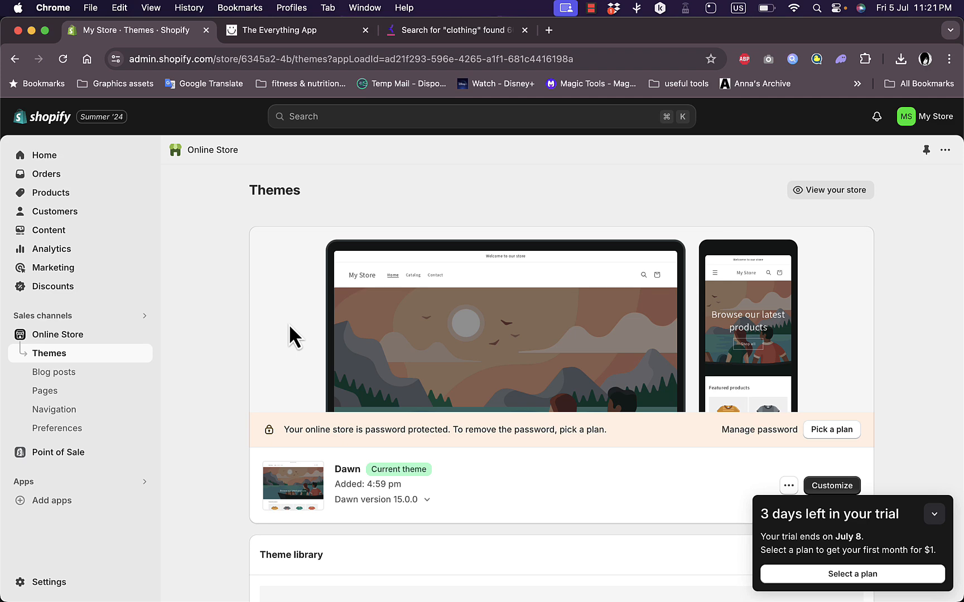
Look over the recommended apps for the store and open the Shopify App Store from there
left_click(53, 501)
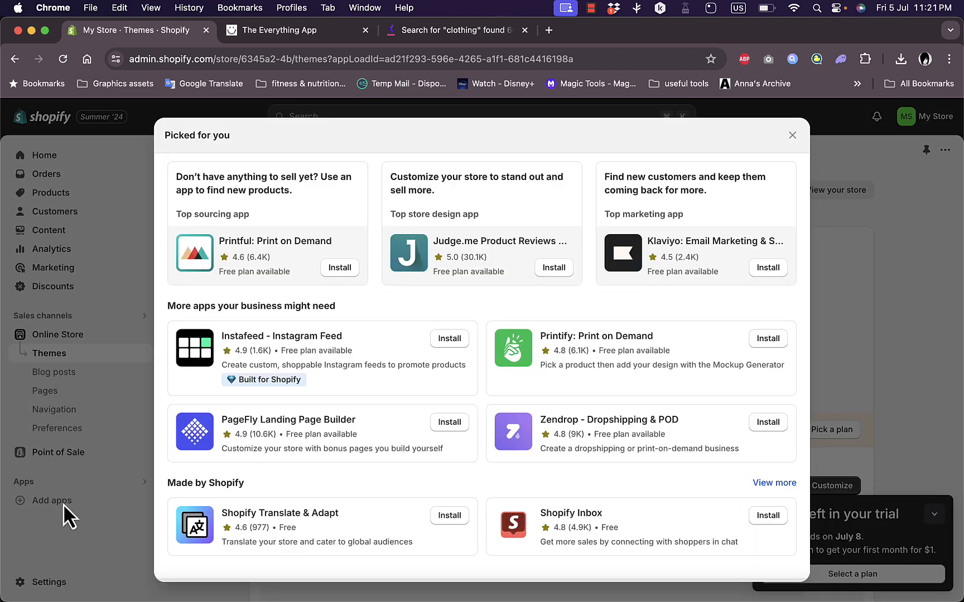
scroll(432, 462, "down", 2)
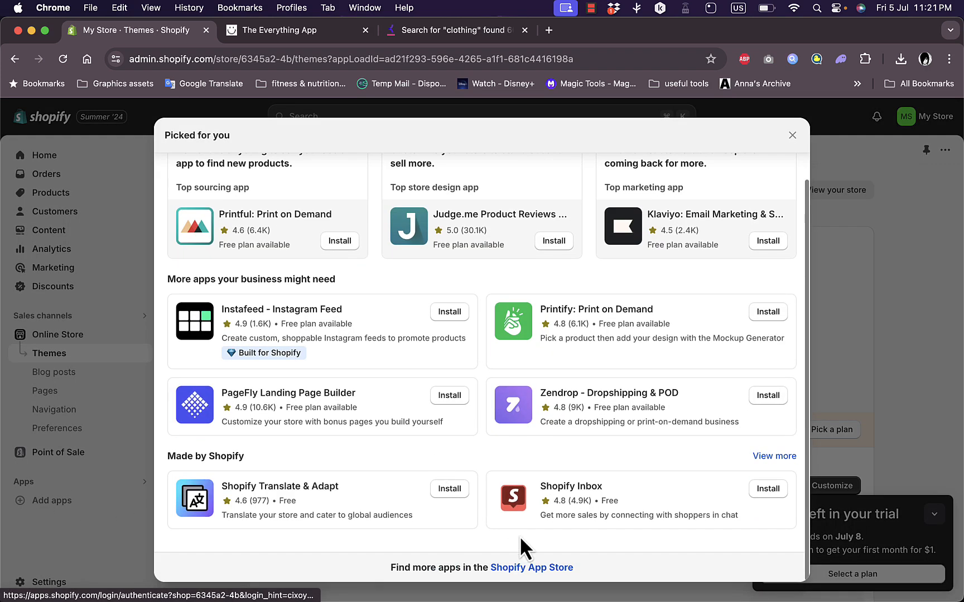
left_click(532, 568)
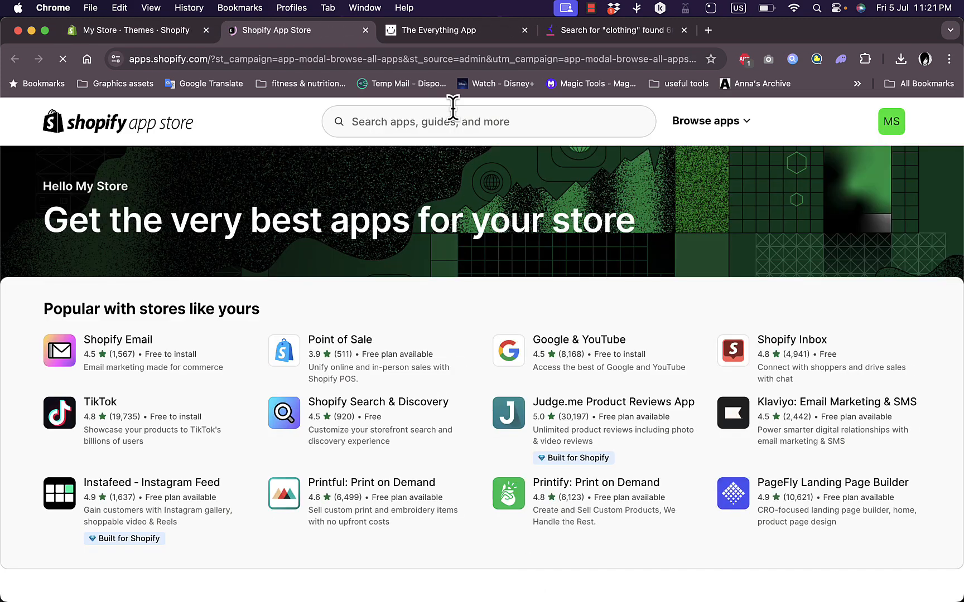
Search the app store for "seo" and look through the listed apps, closing the store and the app recommendations when done
left_click(452, 127)
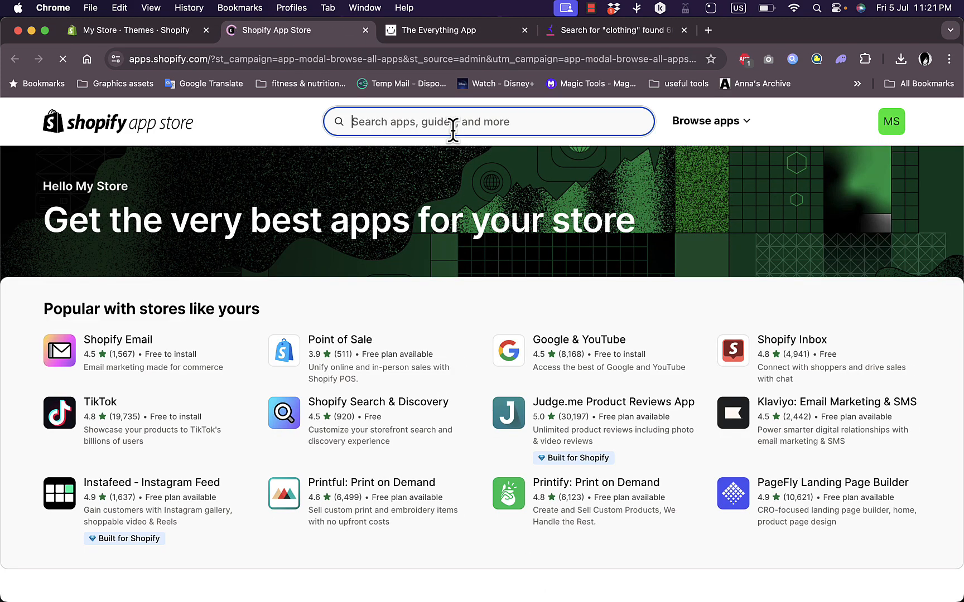
type("seo")
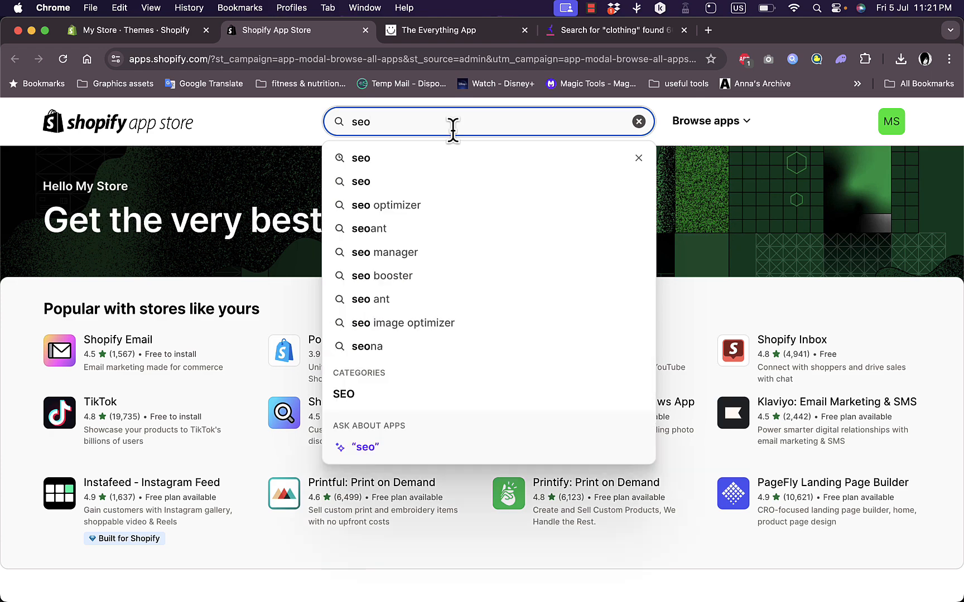
key("Return")
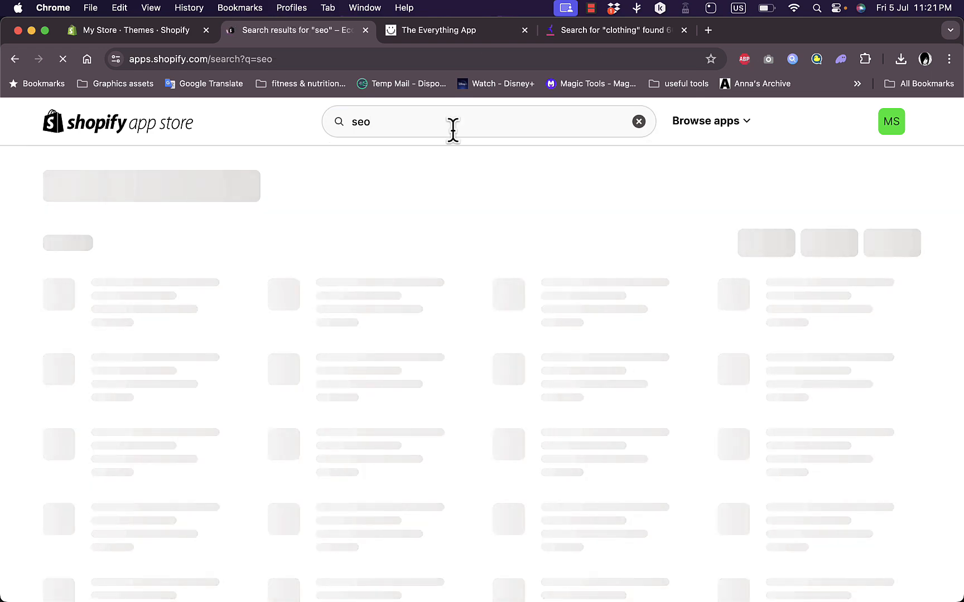
scroll(463, 390, "down", 6)
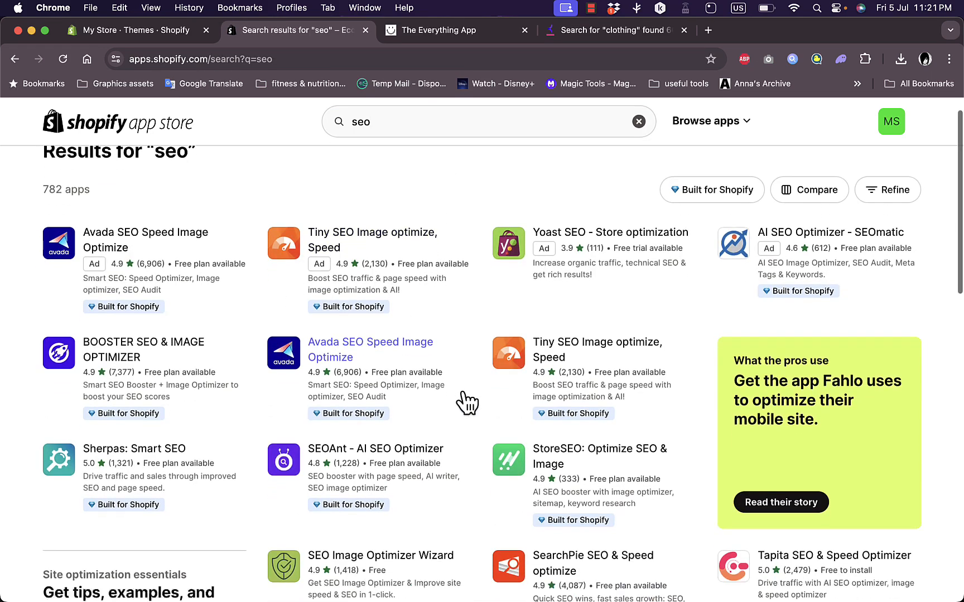
scroll(467, 402, "down", 5)
scroll(468, 403, "up", 10)
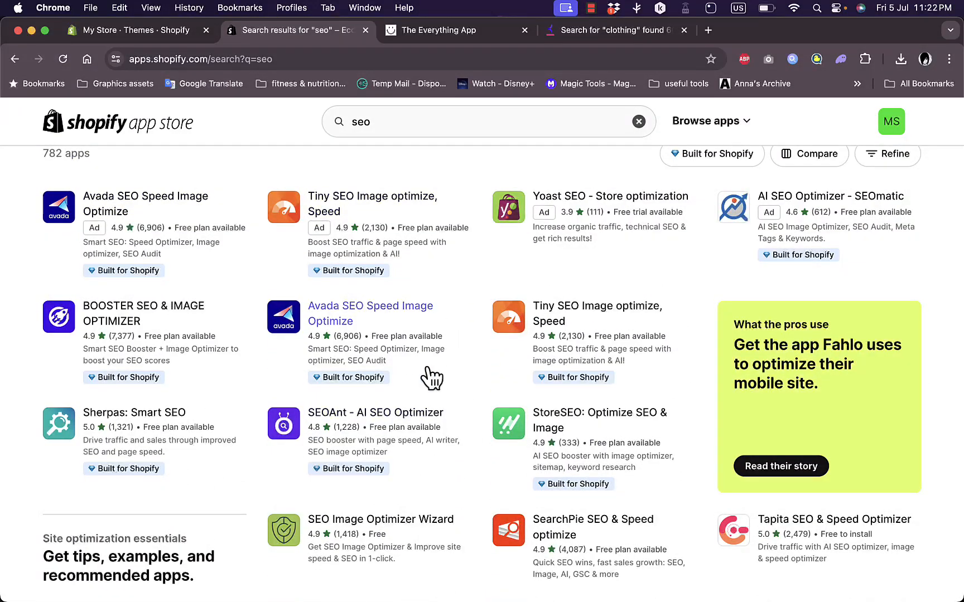
left_click(366, 30)
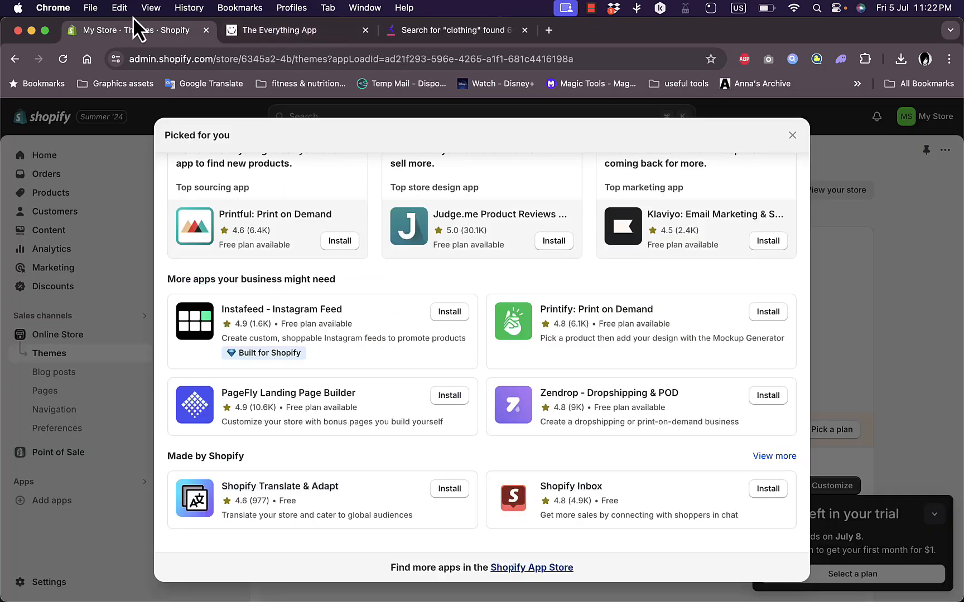
left_click(792, 135)
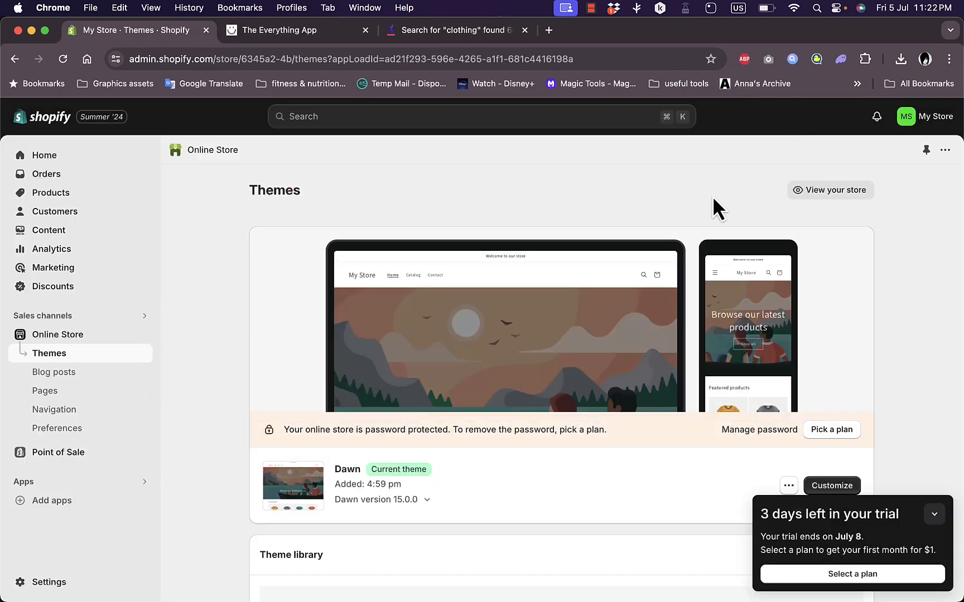